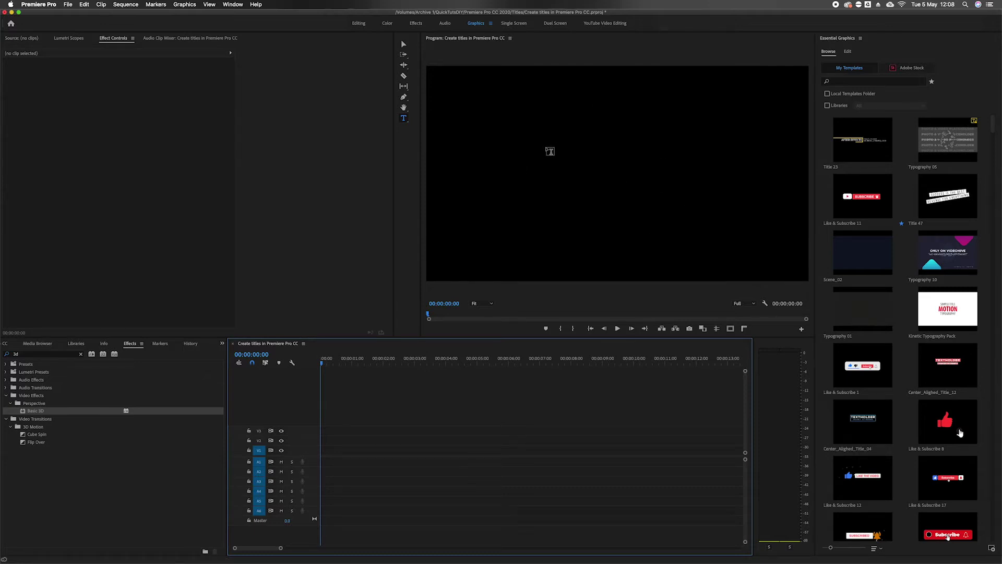
# Step: Add a text layer reading "Creating a title" and set its font to Adobe Clean UX
pyautogui.click(536, 164)
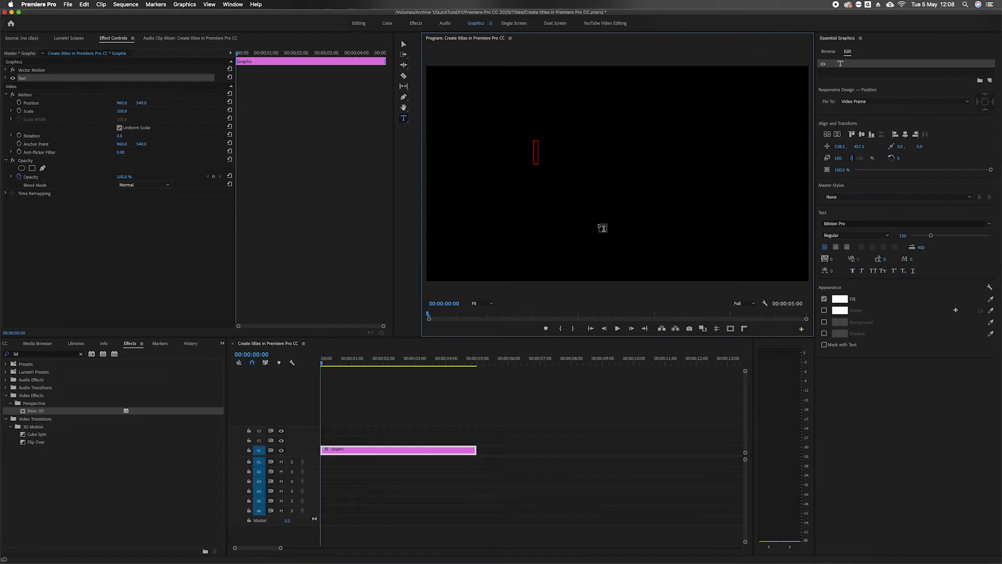
pyautogui.write('Creating a title')
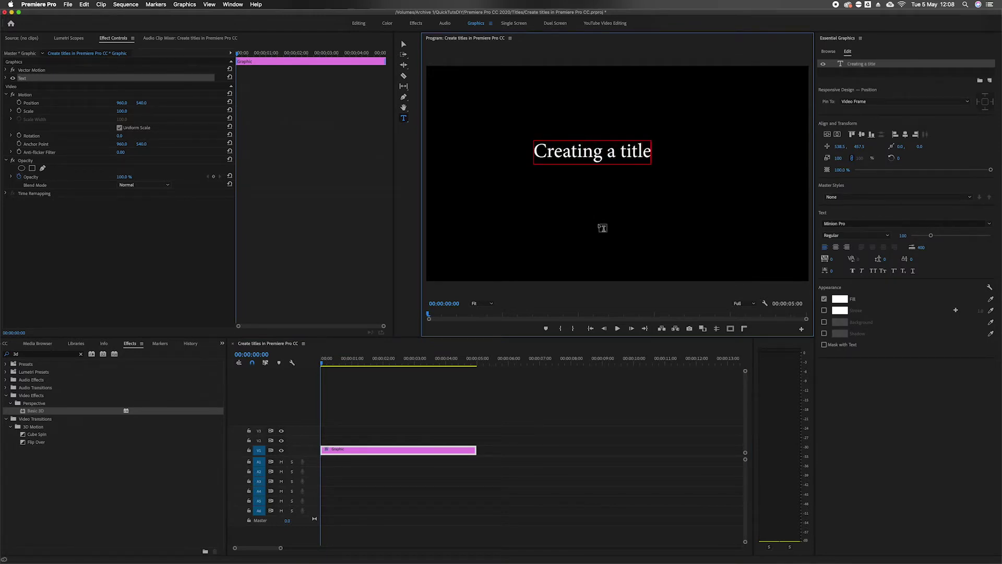
pyautogui.moveTo(651, 151); pyautogui.dragTo(541, 151)
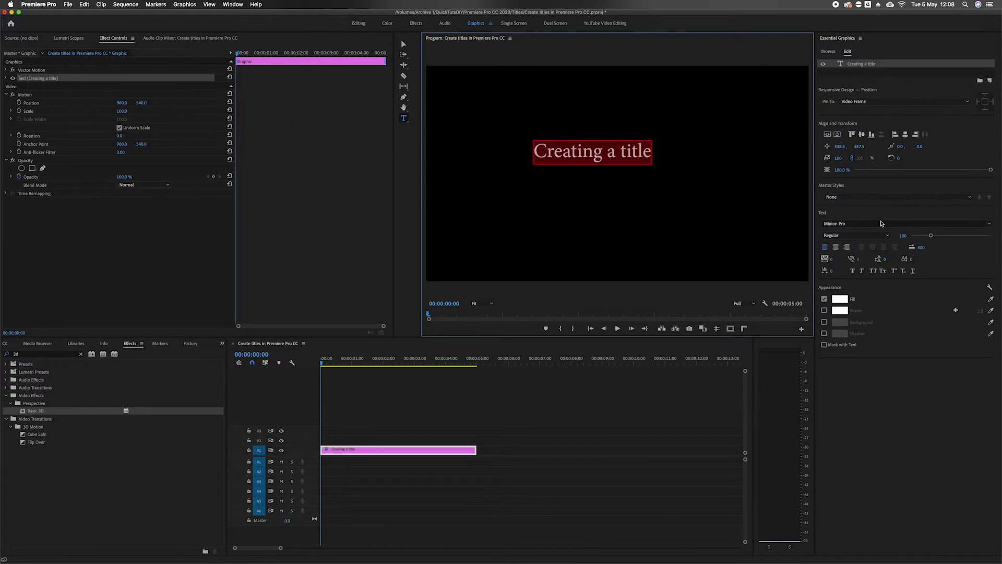
pyautogui.click(936, 223)
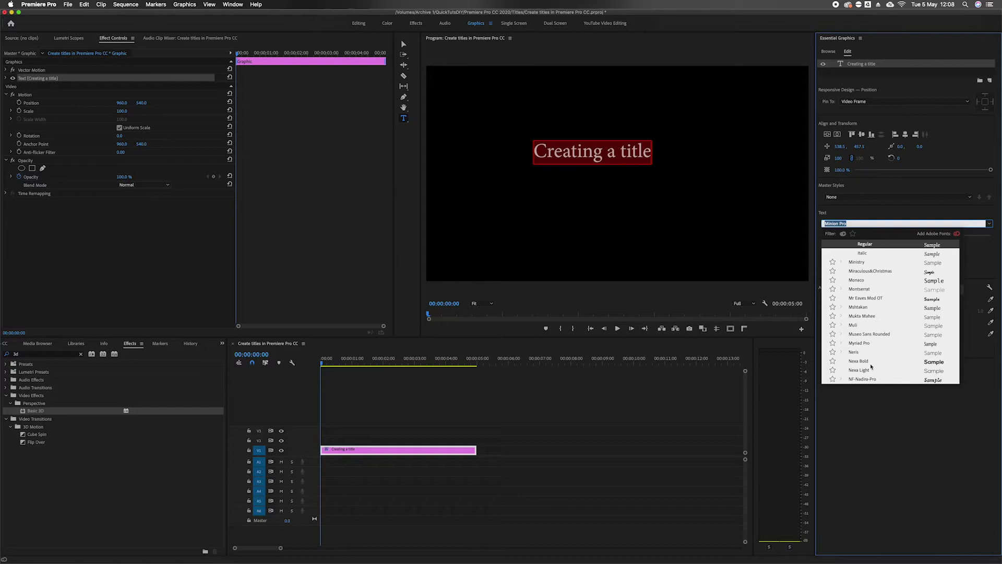
pyautogui.scroll(15, 877, 345)
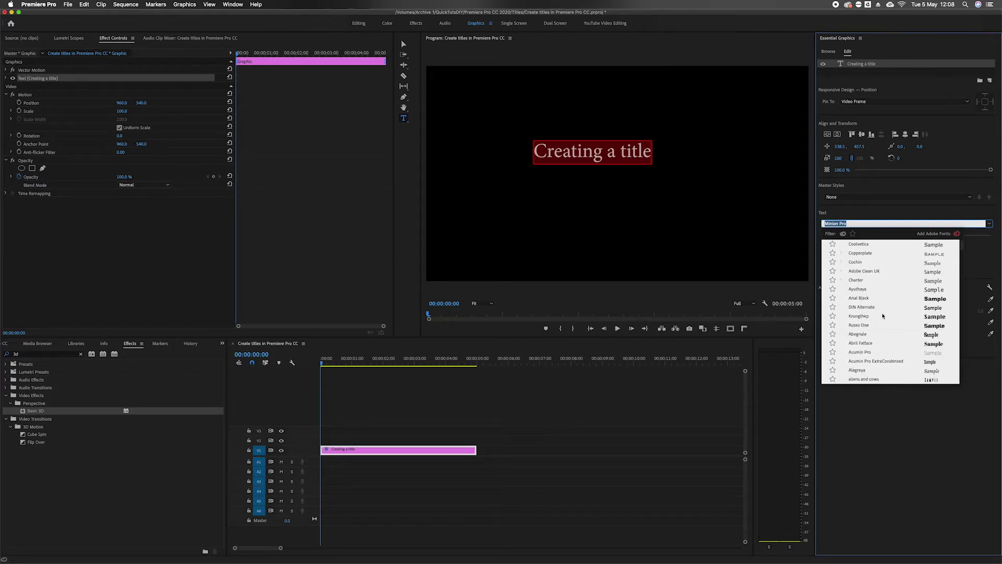
pyautogui.click(866, 272)
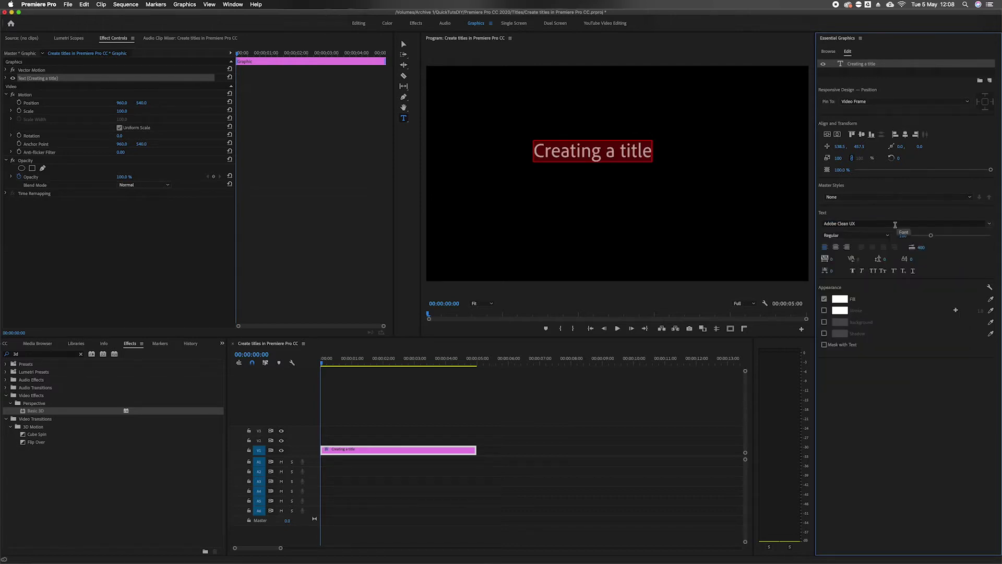
# Step: Set the title in All Caps and centre it vertically and horizontally in the frame
pyautogui.click(873, 271)
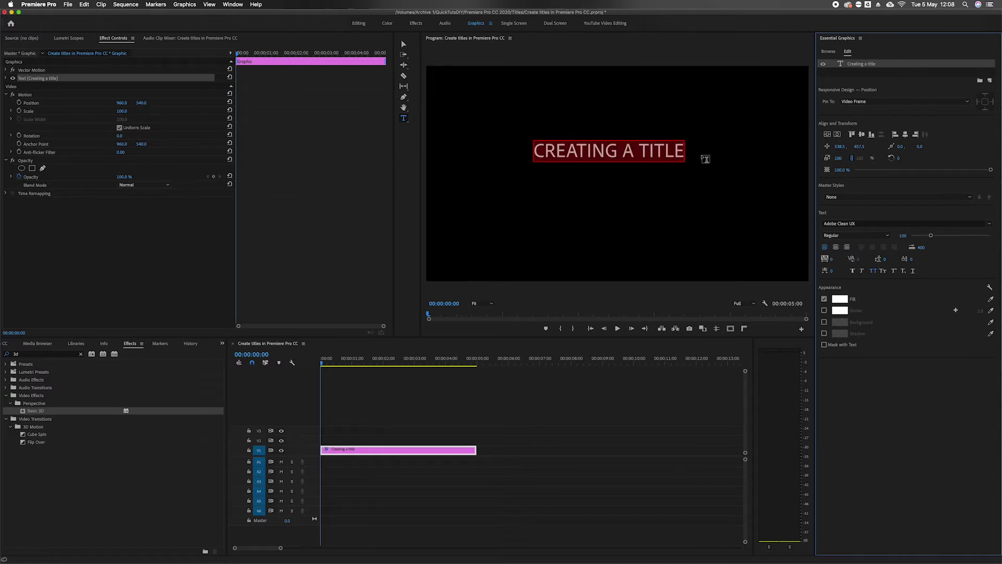
pyautogui.click(829, 135)
pyautogui.click(837, 134)
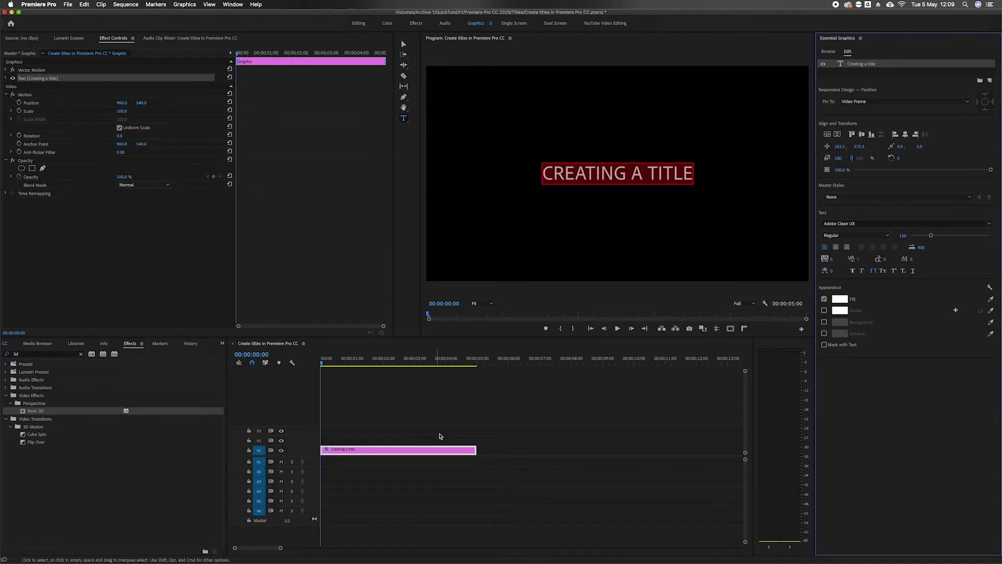
# Step: Reselect the title's text layer and change its fill colour to red E15353
pyautogui.click(495, 450)
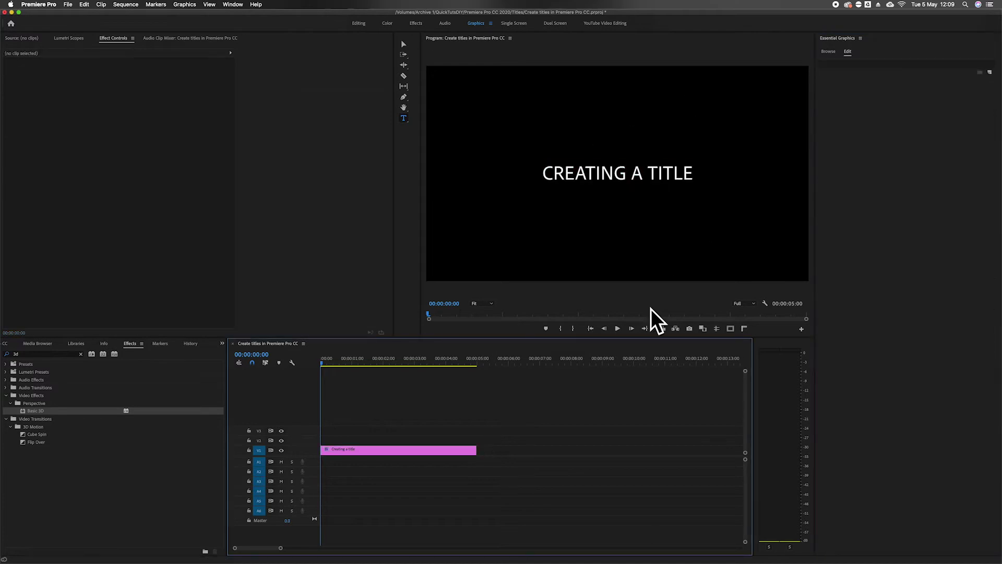
pyautogui.click(463, 451)
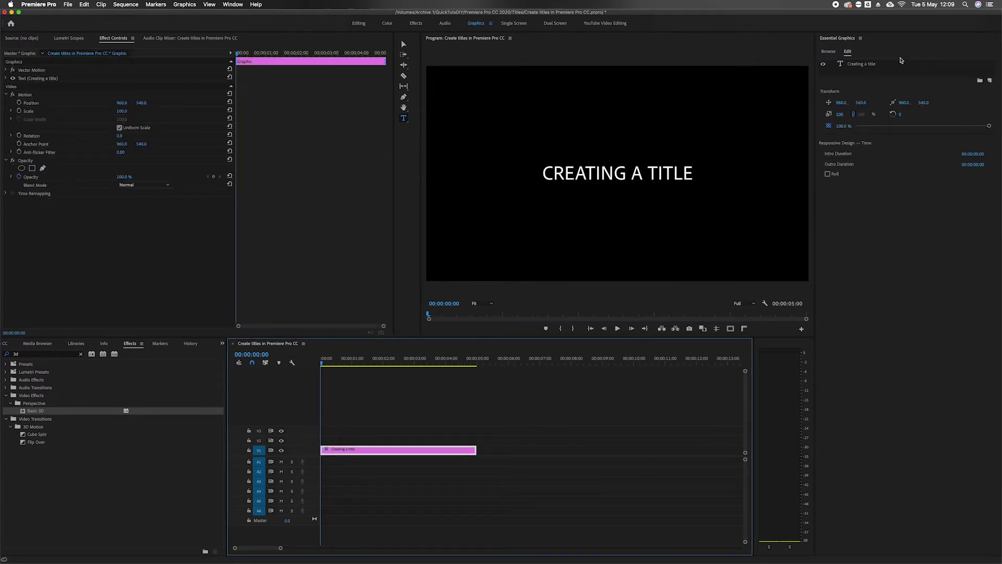
pyautogui.click(859, 64)
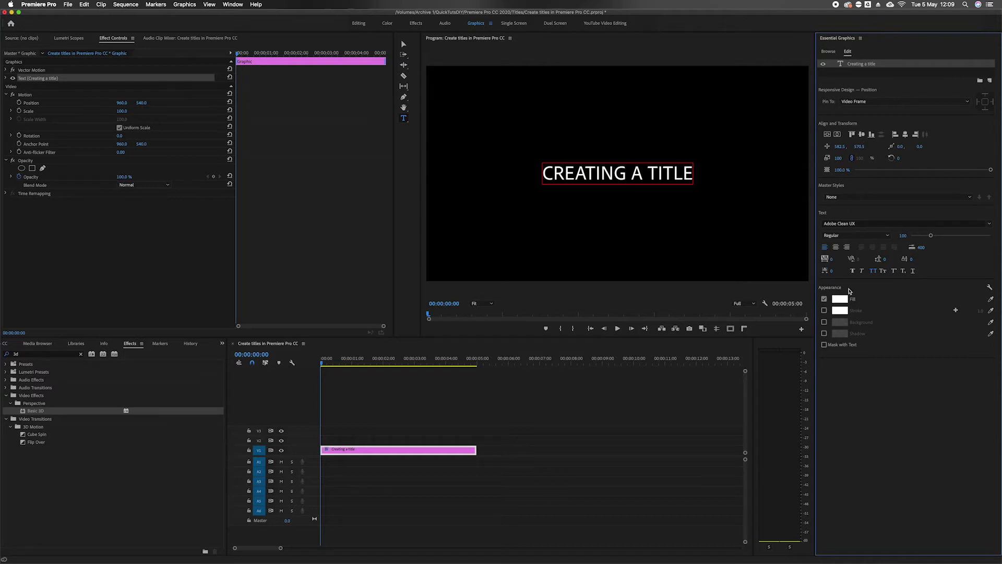
pyautogui.click(840, 311)
pyautogui.moveTo(88, 97); pyautogui.dragTo(68, 154)
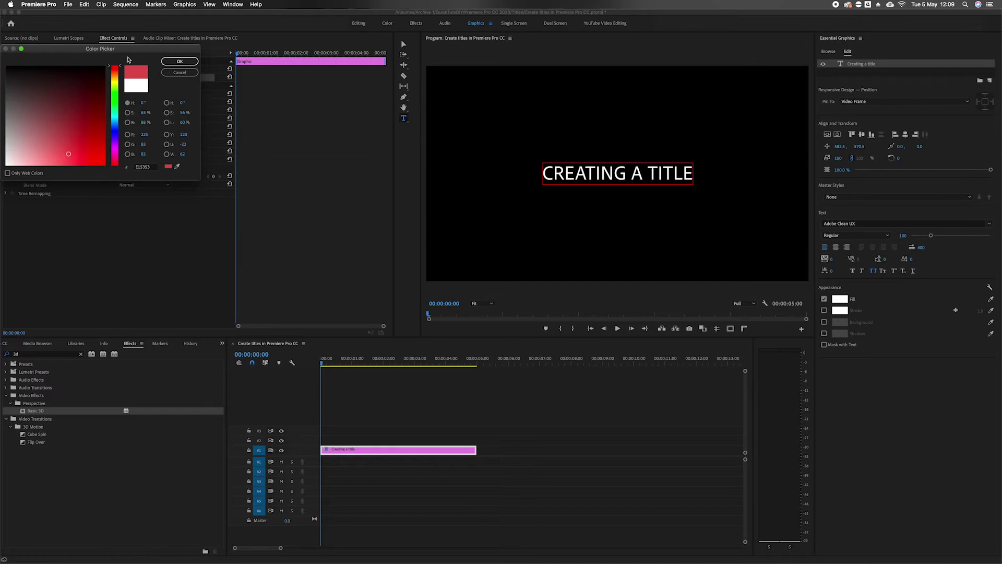
pyautogui.click(175, 61)
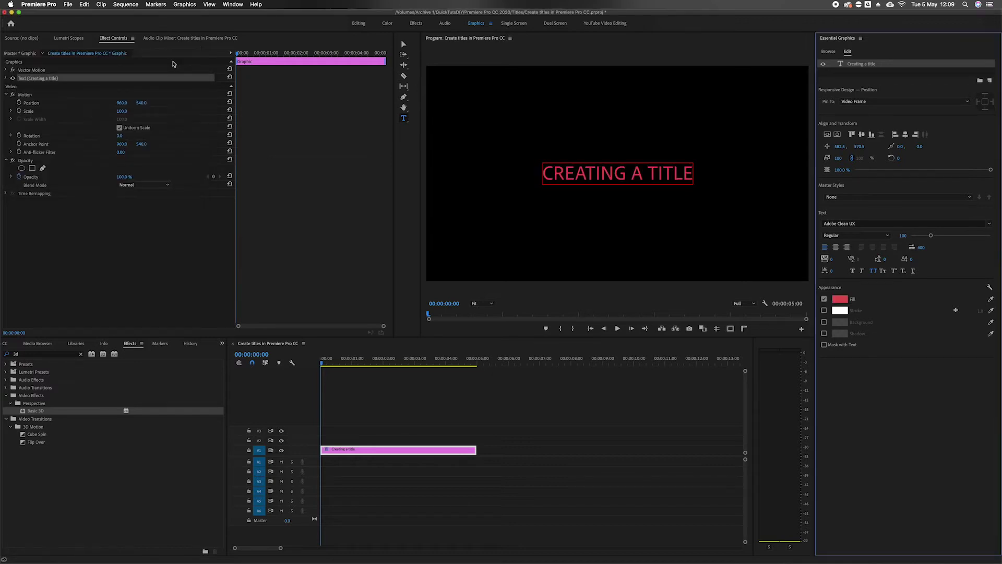
# Step: Try a background behind the title at 100% opacity and size 100, and switch it off again
pyautogui.click(825, 322)
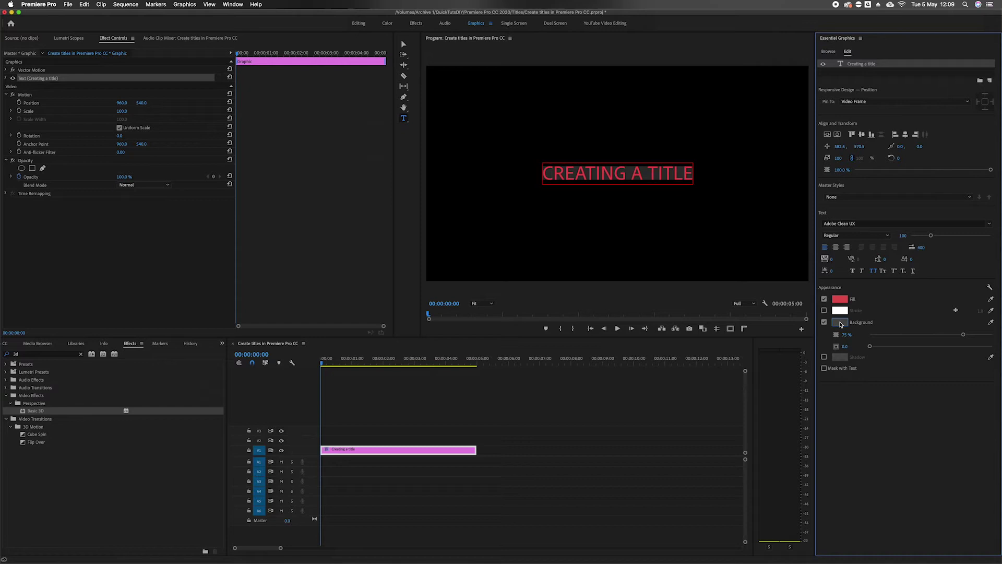
pyautogui.moveTo(870, 347); pyautogui.dragTo(992, 334)
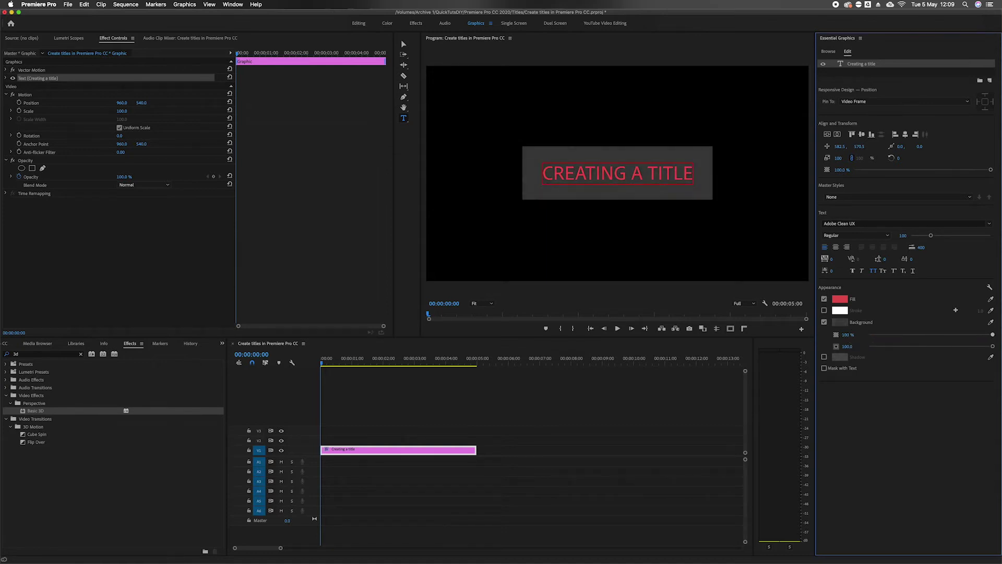
pyautogui.click(823, 323)
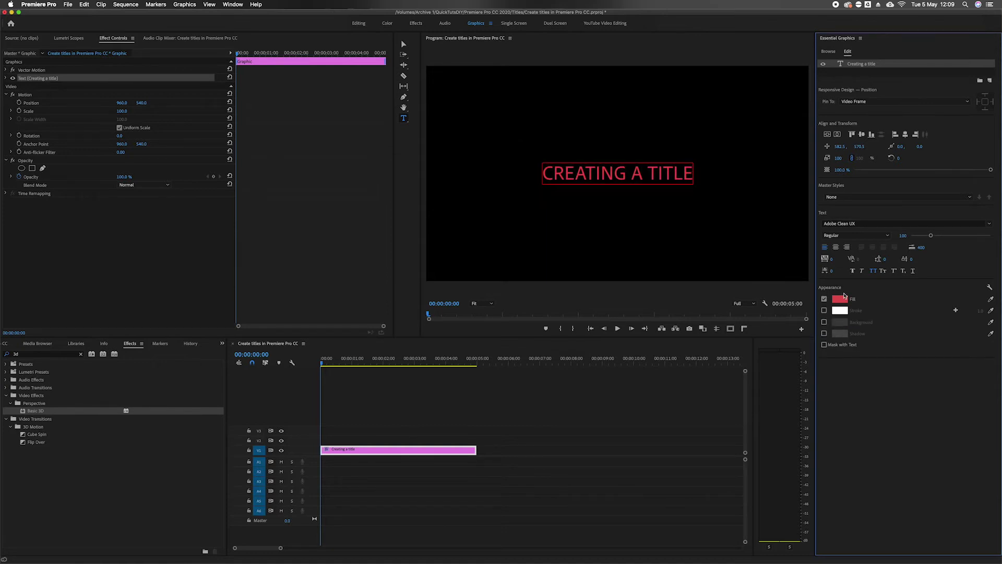
# Step: Set the title's fill colour back to white FFFFFF
pyautogui.click(840, 299)
pyautogui.moveTo(43, 112); pyautogui.dragTo(4, 194)
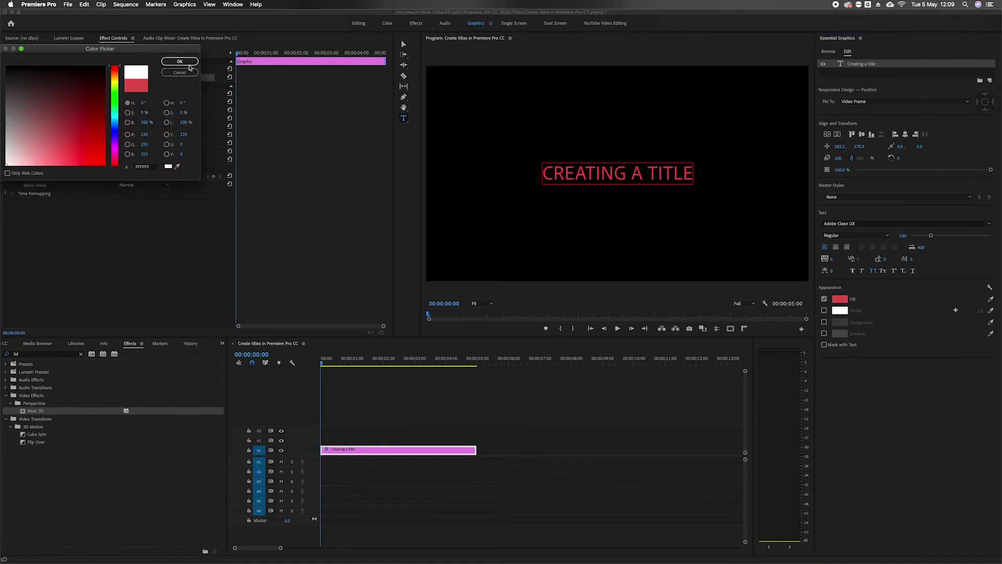
pyautogui.click(190, 63)
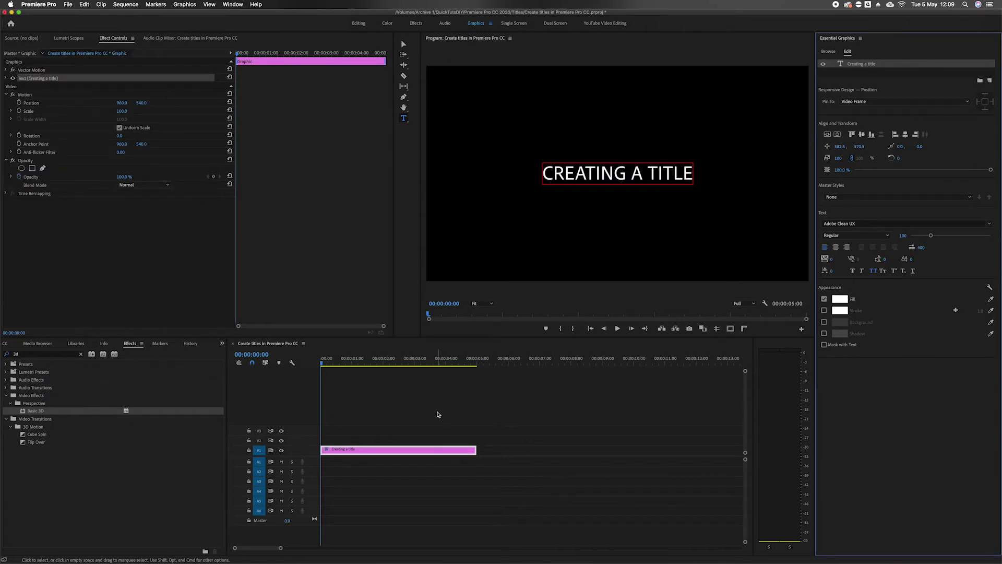
# Step: Keyframe the title clip's Position at 00:00:00:13, and shift it vertically out of frame at 00:00:00:02
pyautogui.click(454, 453)
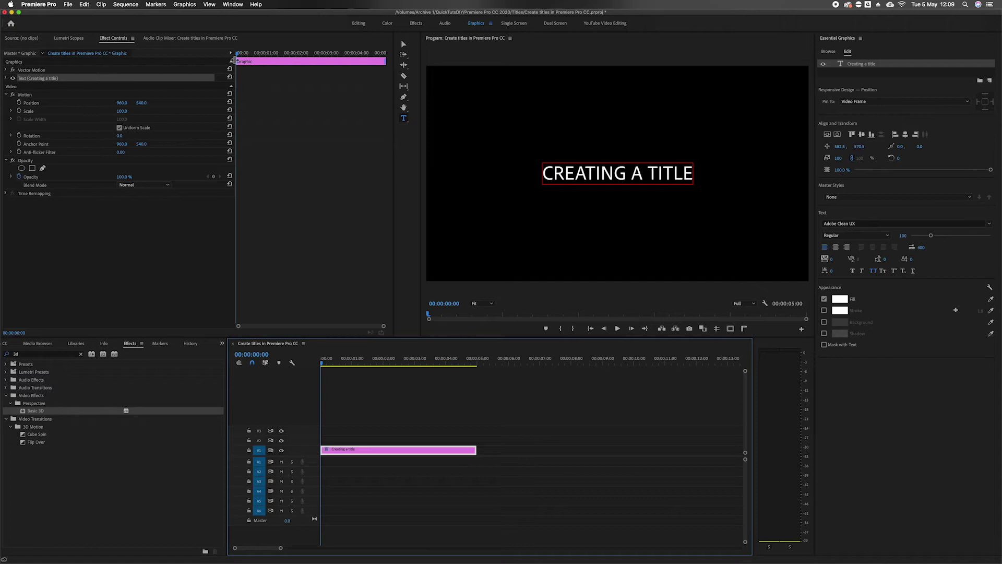
pyautogui.click(337, 359)
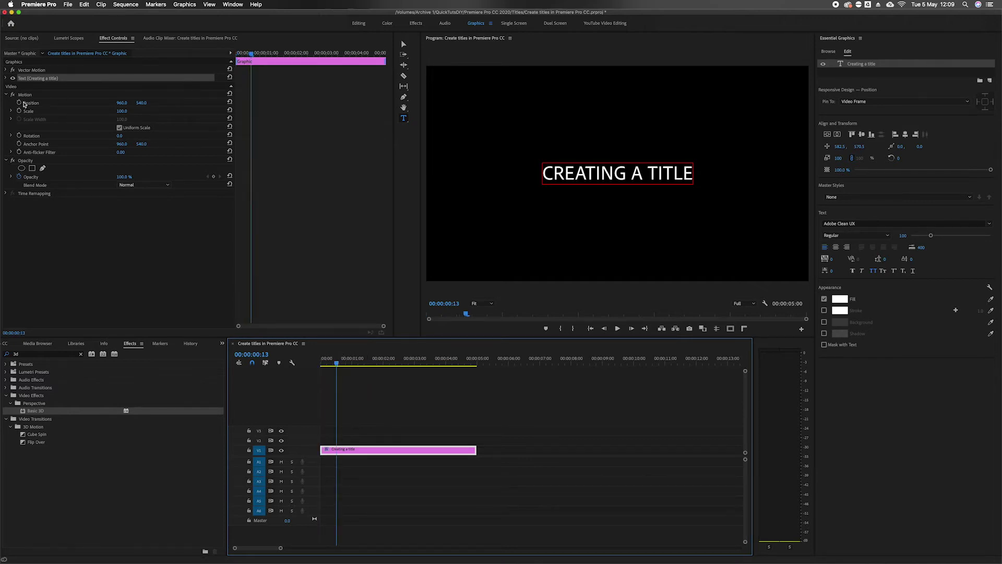
pyautogui.click(19, 103)
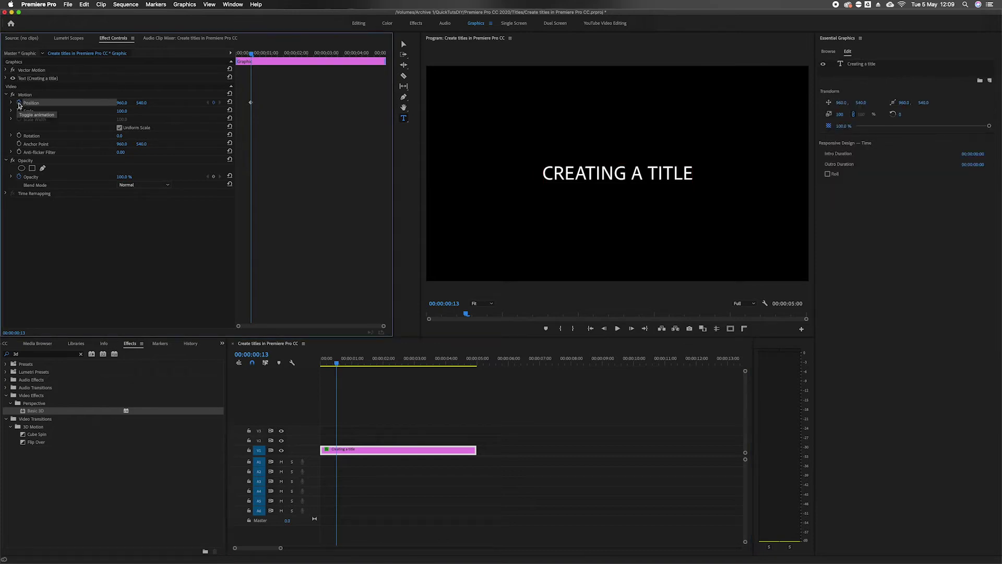
pyautogui.moveTo(250, 52); pyautogui.dragTo(238, 53)
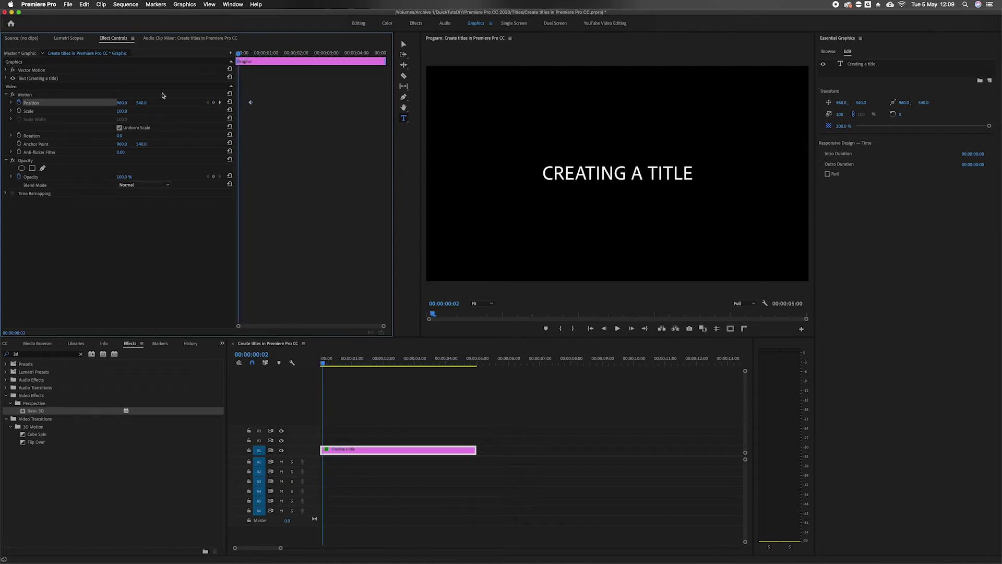
pyautogui.moveTo(143, 103); pyautogui.dragTo(61, 103)
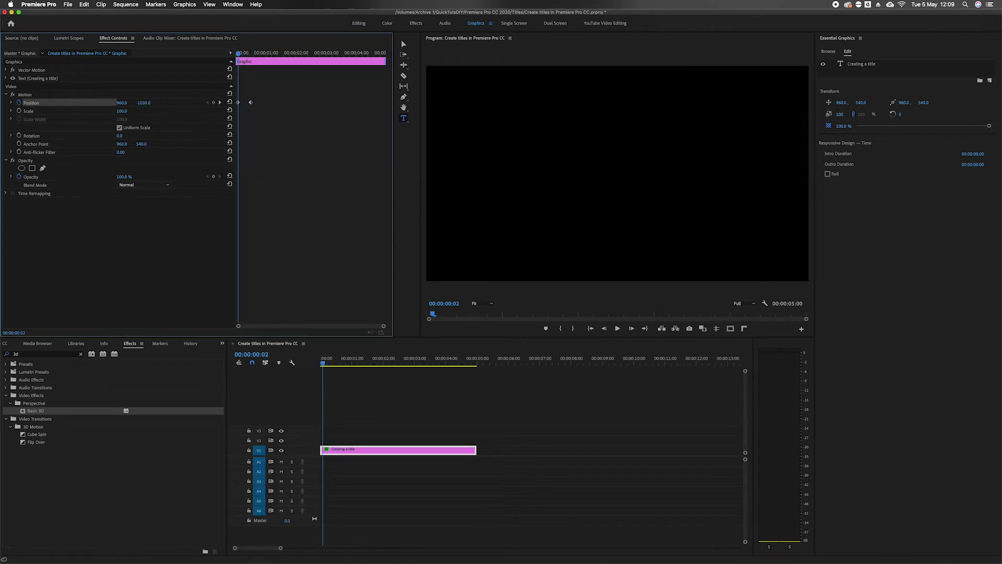
# Step: Play back the title's opening animation and stop at 00:00:04:04
pyautogui.moveTo(238, 53)
pyautogui.mouseDown()
pyautogui.moveTo(268, 52)
pyautogui.moveTo(238, 52)
pyautogui.mouseUp()
pyautogui.press('space')
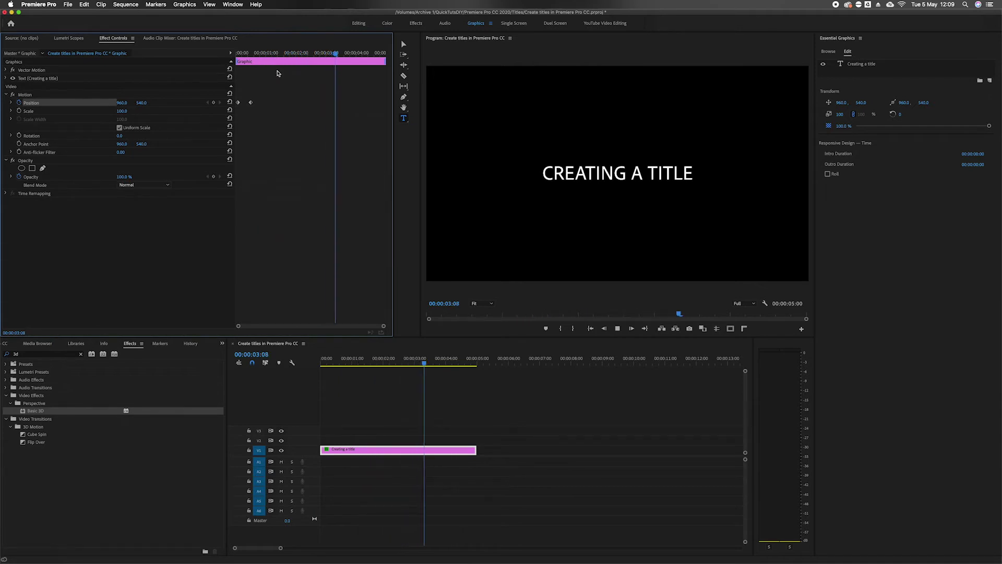
pyautogui.press('space')
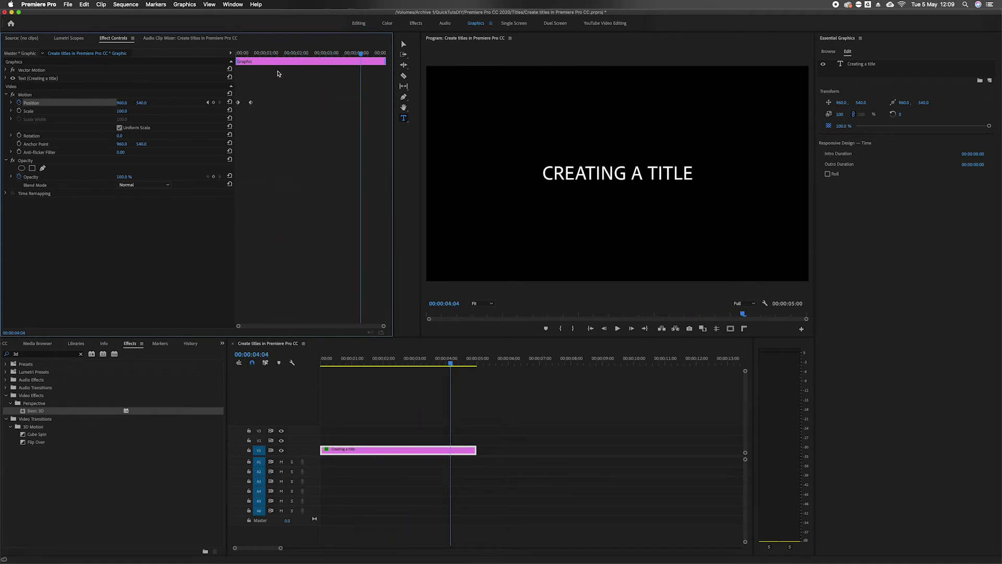
# Step: Add a Position keyframe at 00:00:04:04 and set the vertical position to 1171 at 00:00:04:16
pyautogui.click(214, 103)
pyautogui.moveTo(362, 53); pyautogui.dragTo(376, 53)
pyautogui.moveTo(142, 103); pyautogui.dragTo(313, 104)
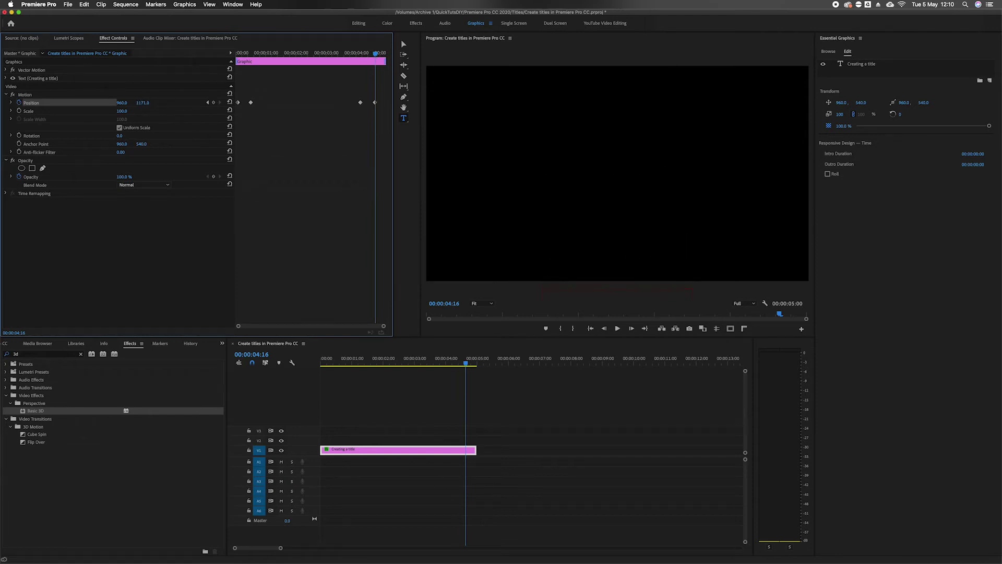
# Step: Play the sequence from the beginning to review the title's entry and exit animation
pyautogui.click(403, 359)
pyautogui.press('space')
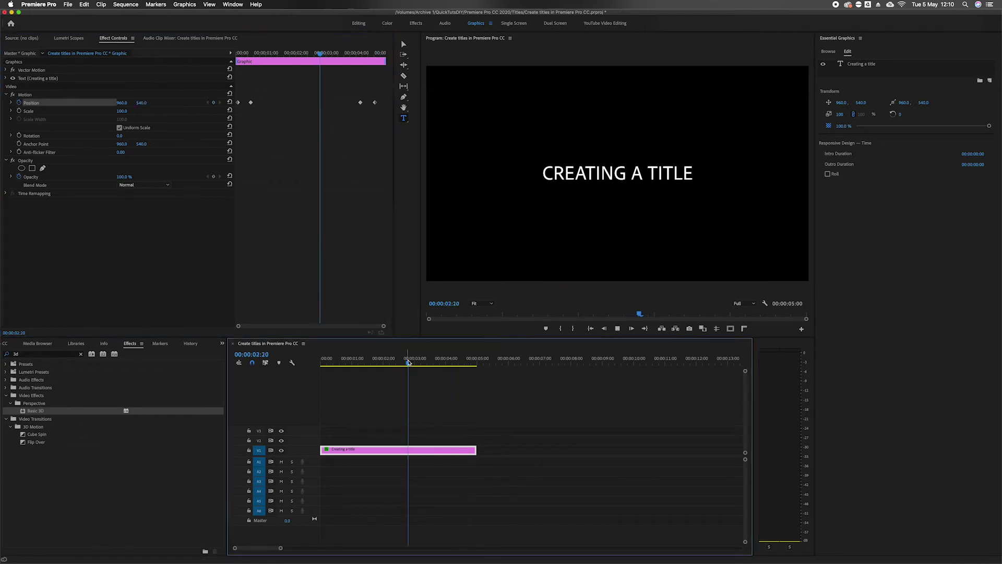
pyautogui.click(415, 363)
pyautogui.press('Home')
pyautogui.press('space')
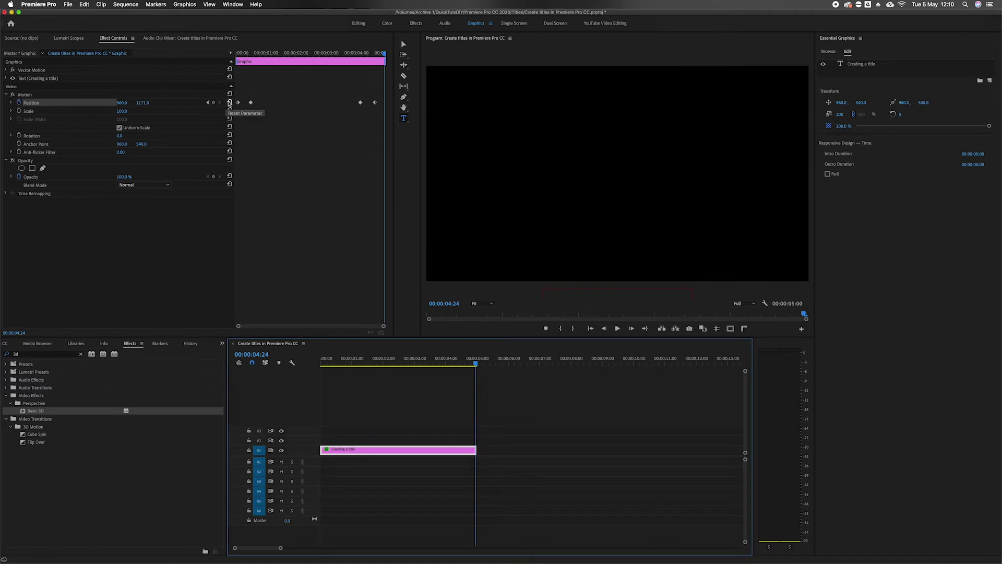
# Step: Remove all Position keyframes from the title clip, working back from 00:00:04:16 to 00:00:00:02
pyautogui.click(230, 102)
pyautogui.press('super+z')
pyautogui.click(208, 102)
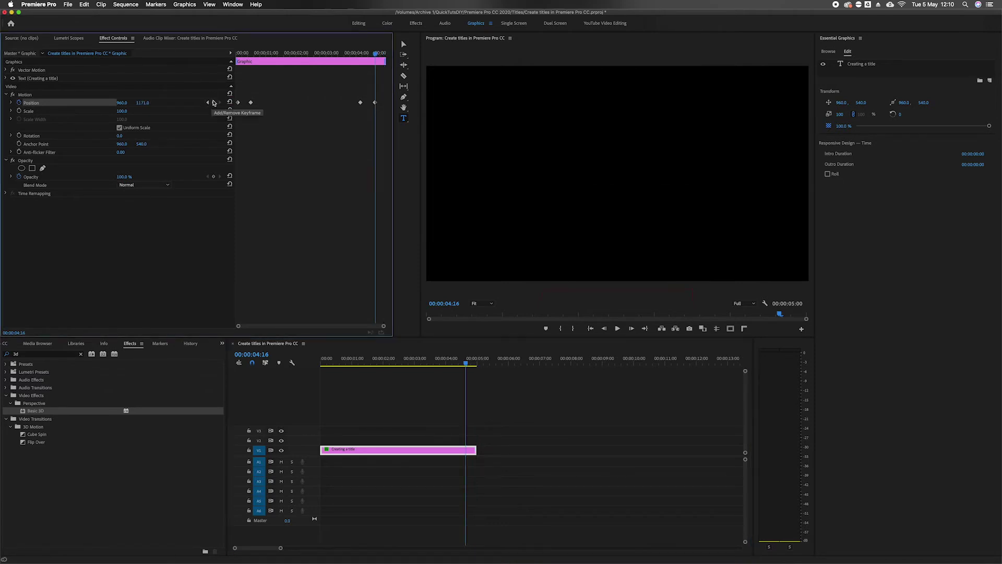
pyautogui.click(213, 102)
pyautogui.click(209, 102)
pyautogui.click(208, 102)
pyautogui.click(213, 102)
pyautogui.click(208, 102)
pyautogui.click(214, 103)
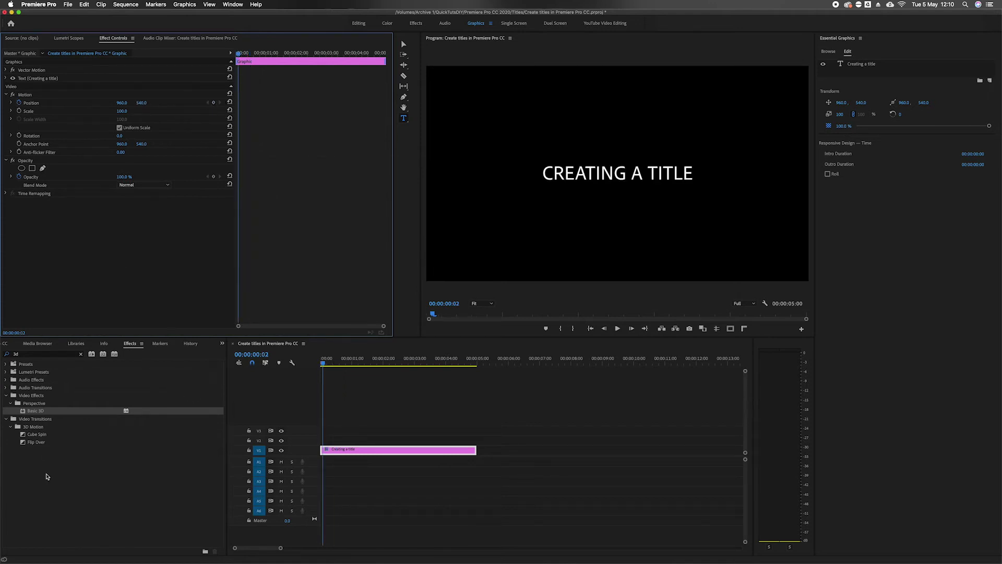
# Step: Apply the Basic 3D effect to the title clip with swivel -34°, tilt 28° and distance to image -9
pyautogui.moveTo(30, 414); pyautogui.dragTo(387, 454)
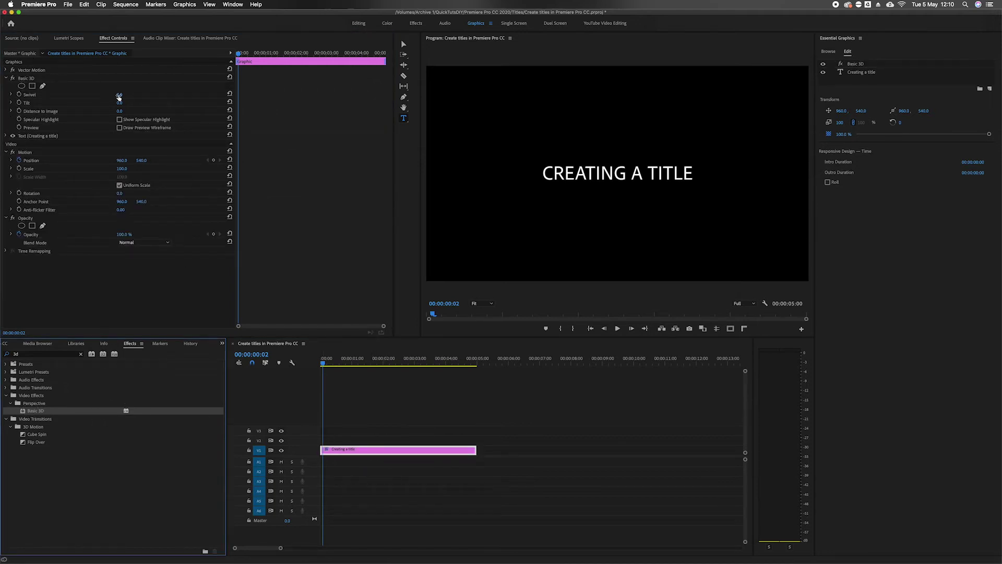
pyautogui.moveTo(119, 94)
pyautogui.mouseDown()
pyautogui.moveTo(156, 94)
pyautogui.moveTo(99, 95)
pyautogui.moveTo(121, 99)
pyautogui.moveTo(97, 103)
pyautogui.moveTo(126, 103)
pyautogui.moveTo(102, 110)
pyautogui.moveTo(151, 111)
pyautogui.moveTo(104, 111)
pyautogui.moveTo(127, 112)
pyautogui.mouseUp()
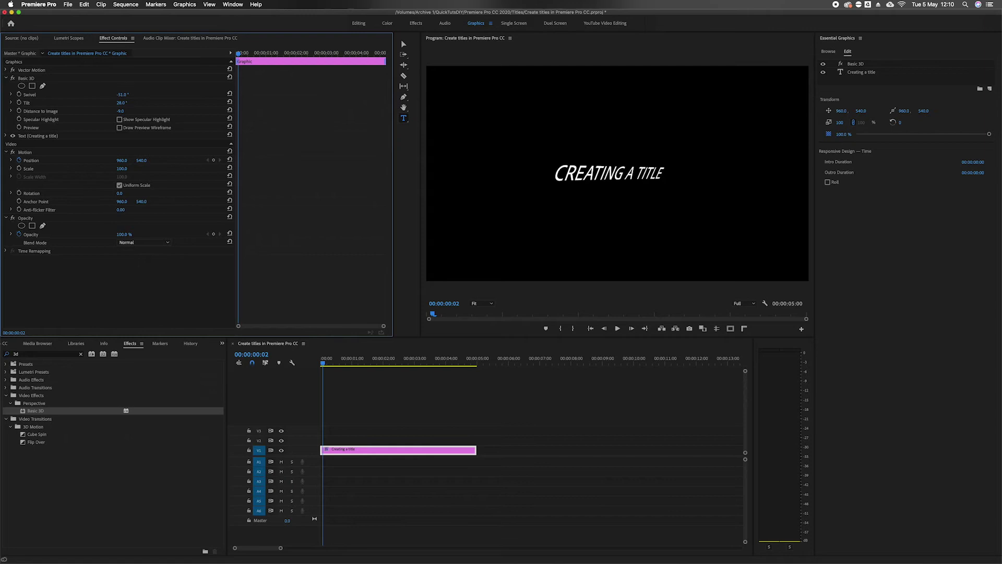
pyautogui.moveTo(129, 95)
pyautogui.mouseDown()
pyautogui.moveTo(112, 95)
pyautogui.moveTo(137, 102)
pyautogui.mouseUp()
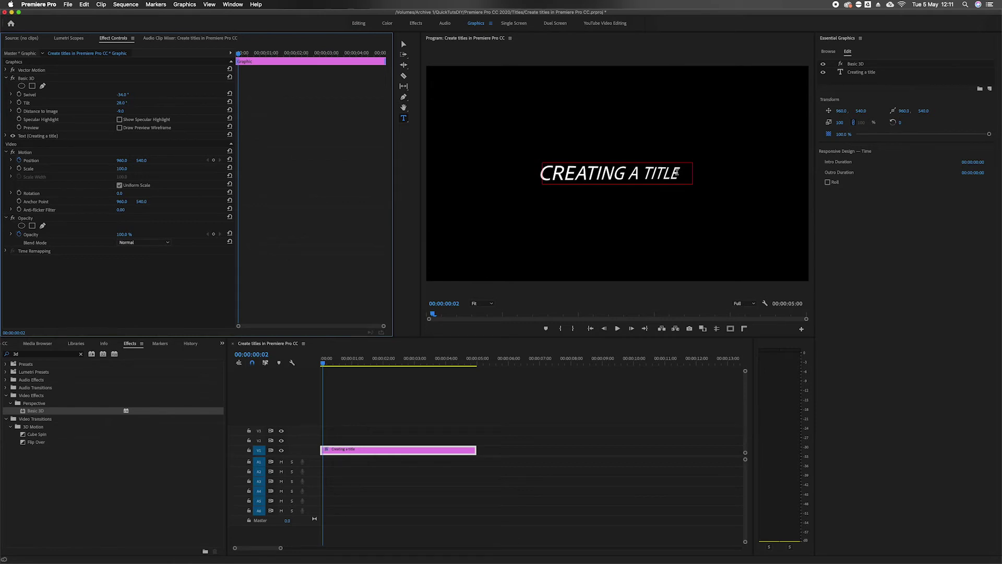
# Step: Enlarge the whole title text to a font size of 259 and centre it horizontally in the frame
pyautogui.click(542, 175)
pyautogui.moveTo(543, 174); pyautogui.dragTo(720, 167)
pyautogui.moveTo(541, 173); pyautogui.dragTo(778, 188)
pyautogui.moveTo(929, 245); pyautogui.dragTo(964, 244)
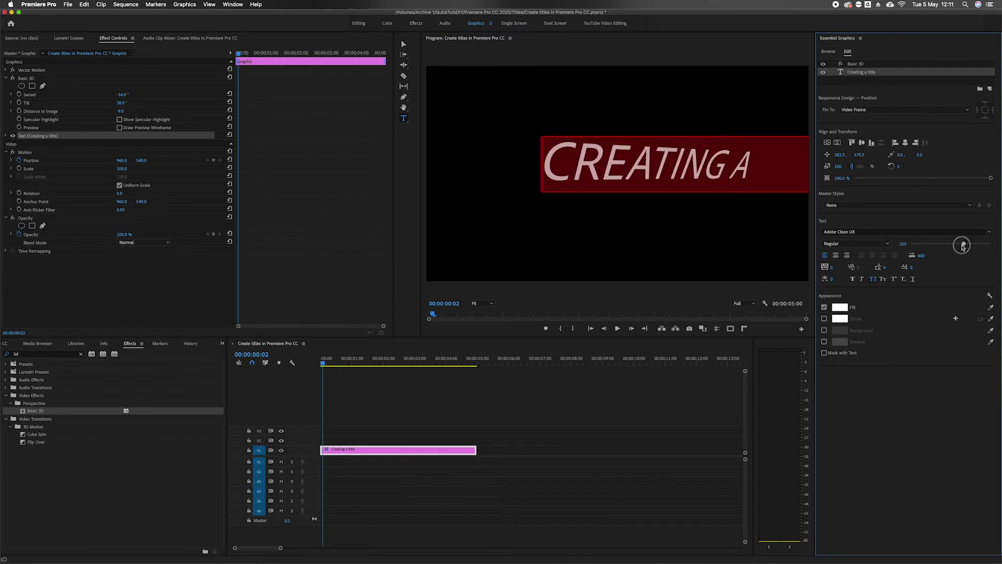
pyautogui.click(826, 143)
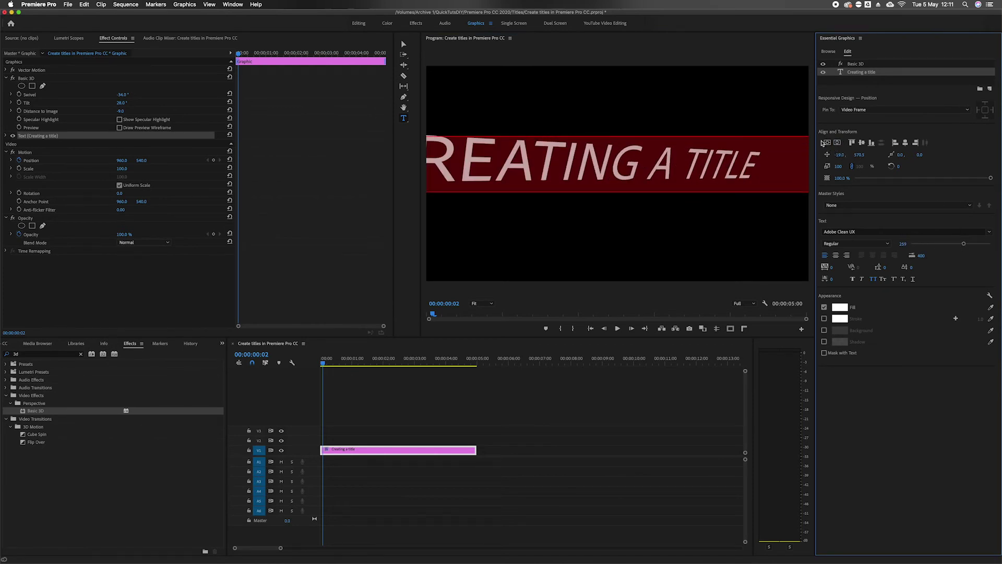
# Step: Reduce the title's font size and reposition the whole text around the centre of the frame
pyautogui.click(827, 143)
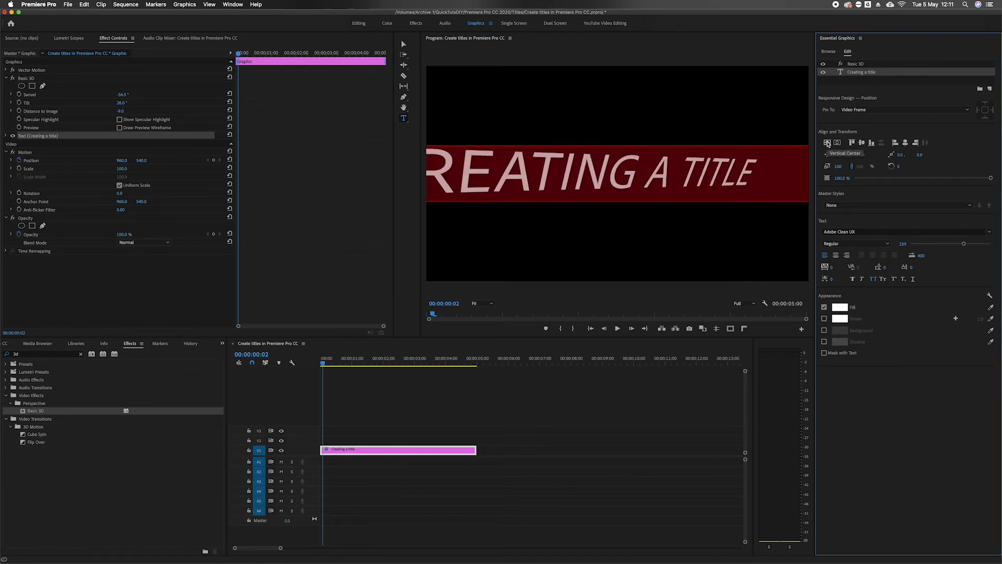
pyautogui.click(950, 244)
pyautogui.click(837, 143)
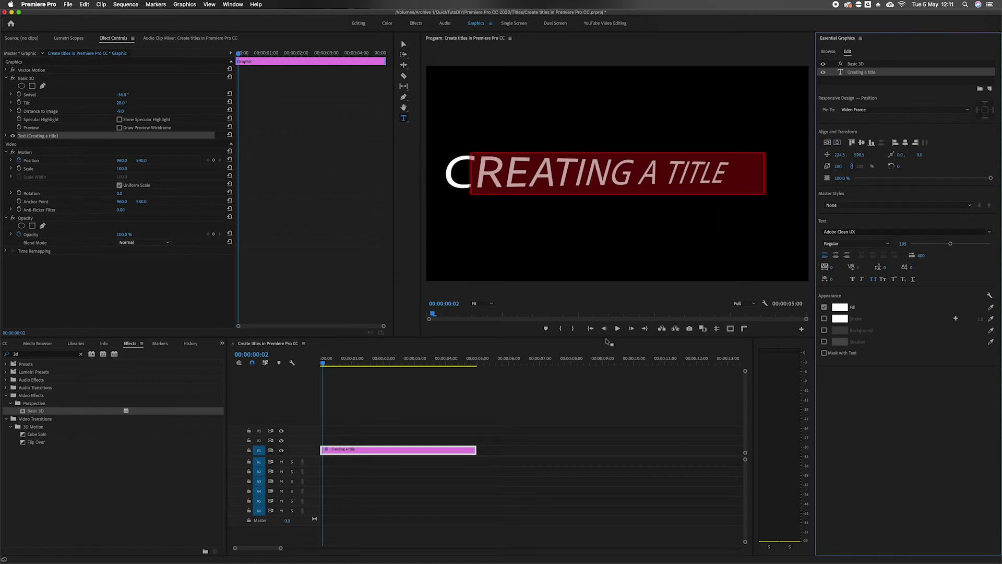
pyautogui.moveTo(846, 154); pyautogui.dragTo(920, 154)
pyautogui.click(529, 444)
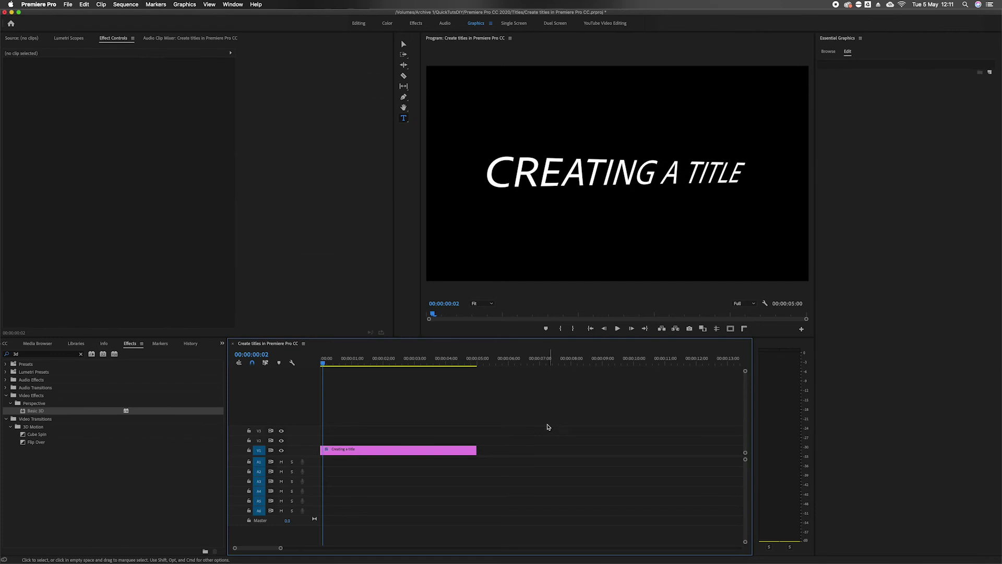
# Step: Keyframe the title's swivel, tilt and distance to image at 00:00:00:17, with swivel -74°, tilt -59° and a larger distance at 00:00:00:03
pyautogui.moveTo(338, 358)
pyautogui.mouseDown()
pyautogui.moveTo(326, 359)
pyautogui.moveTo(343, 359)
pyautogui.mouseUp()
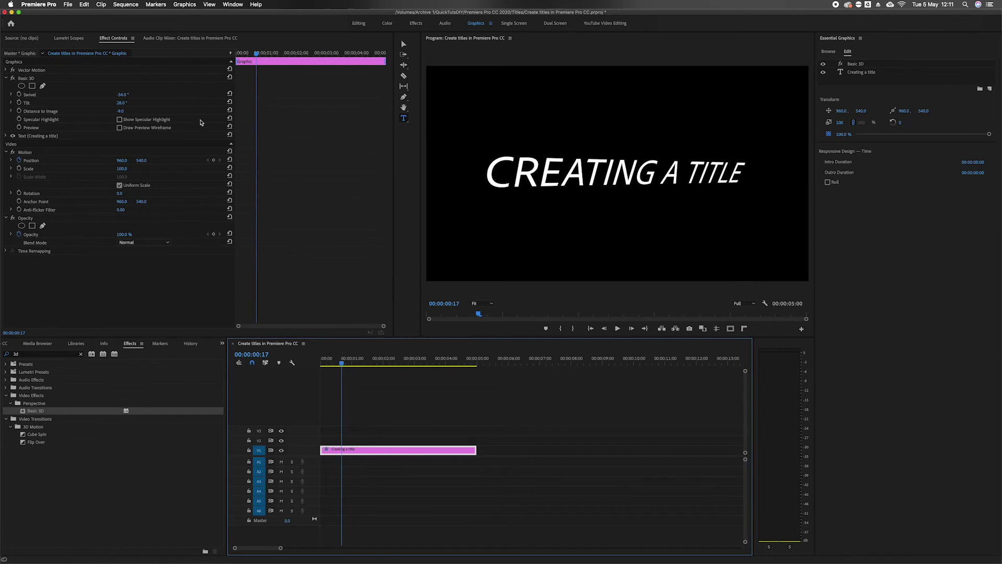
pyautogui.click(18, 94)
pyautogui.click(19, 102)
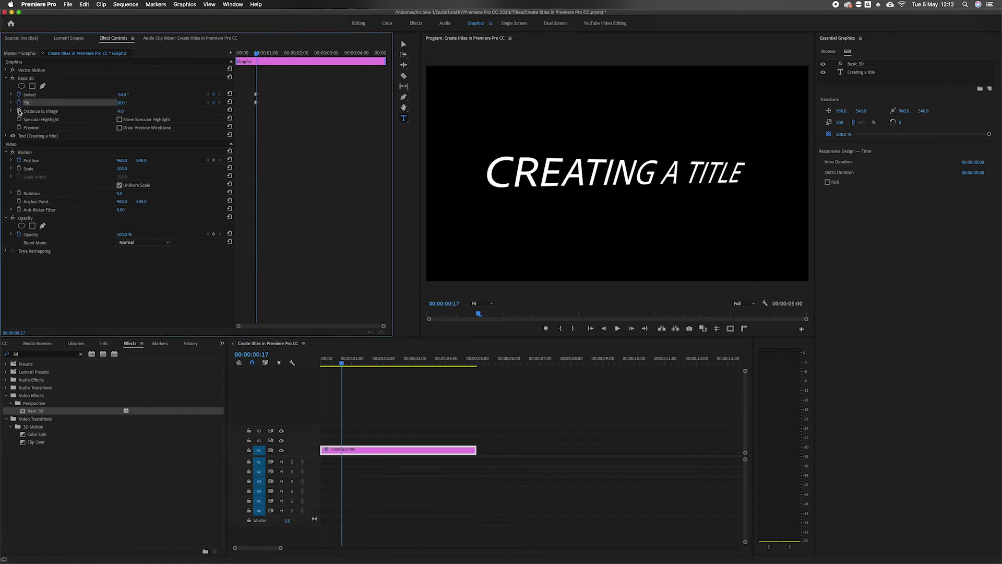
pyautogui.click(19, 111)
pyautogui.moveTo(259, 57); pyautogui.dragTo(239, 62)
pyautogui.moveTo(122, 96); pyautogui.dragTo(144, 111)
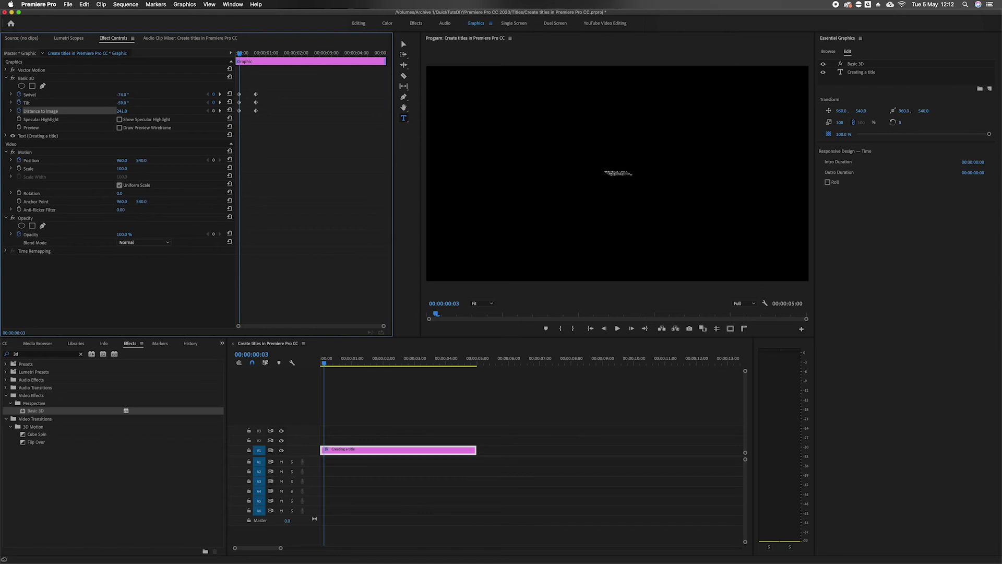
# Step: Play the start of the sequence several times to review the title's Basic 3D entry animation
pyautogui.moveTo(239, 54); pyautogui.dragTo(152, 68)
pyautogui.press('space')
pyautogui.press('space')
pyautogui.moveTo(265, 54); pyautogui.dragTo(151, 71)
pyautogui.press('space')
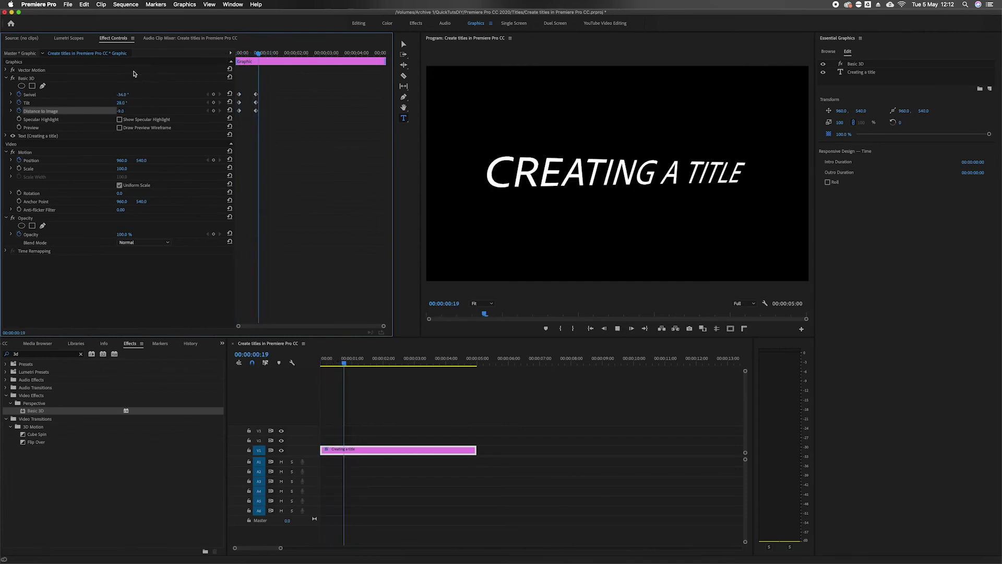
pyautogui.press('space')
pyautogui.moveTo(265, 50); pyautogui.dragTo(169, 69)
pyautogui.press('space')
pyautogui.moveTo(263, 54); pyautogui.dragTo(173, 63)
pyautogui.press('space')
# Step: Add opacity keyframes that fade the title in from 00:00:00:00 to 100% at 00:00:00:04
pyautogui.moveTo(259, 55); pyautogui.dragTo(241, 64)
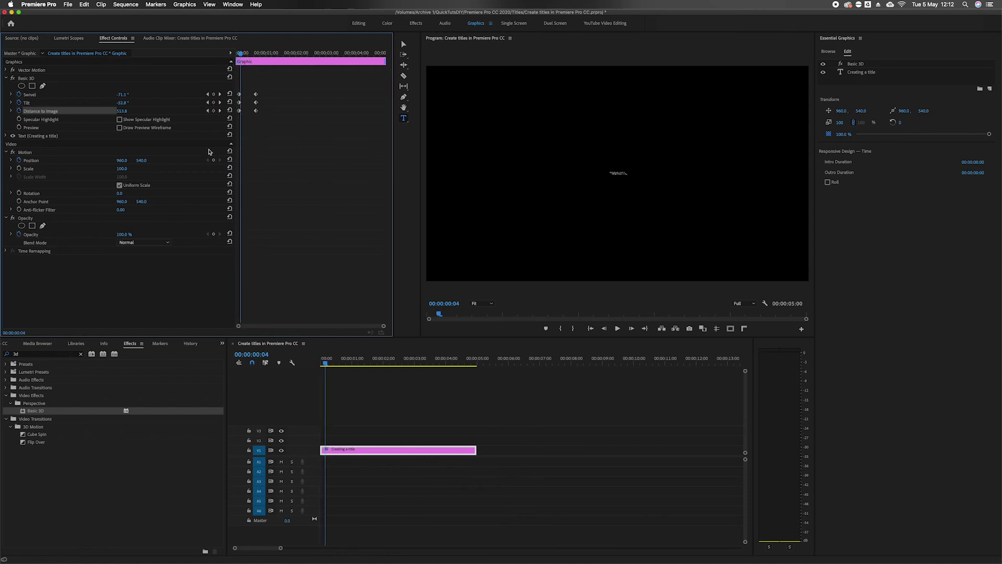
pyautogui.click(20, 235)
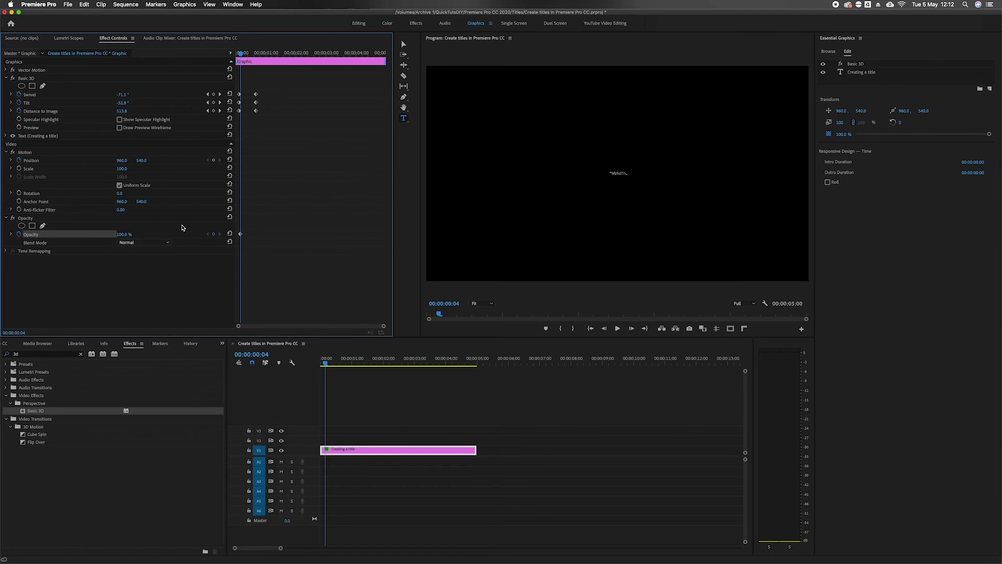
pyautogui.moveTo(240, 53); pyautogui.dragTo(236, 53)
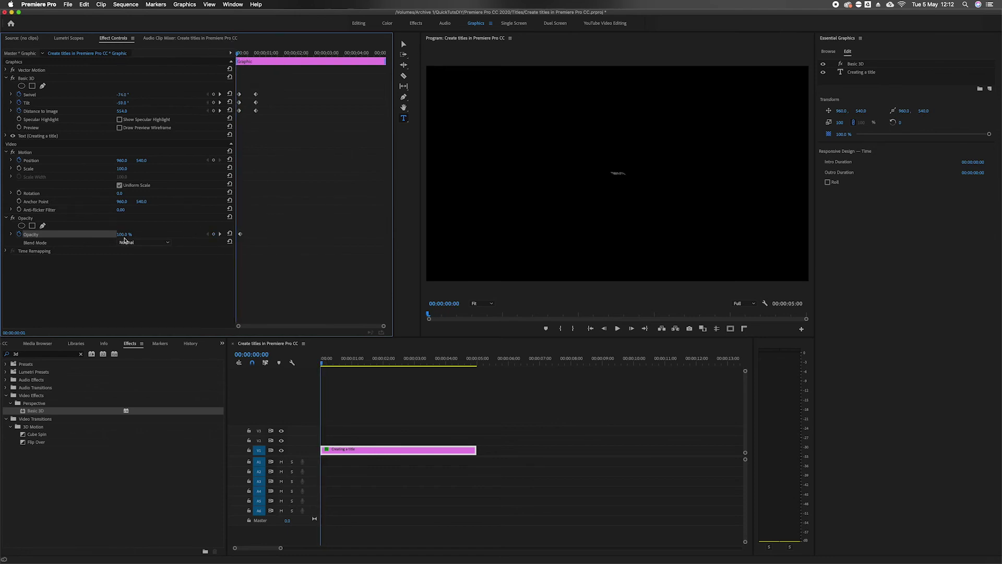
pyautogui.moveTo(123, 236); pyautogui.dragTo(71, 236)
# Step: Lengthen the fade-in by moving the 100% opacity keyframe about halfway between the two sets of Basic 3D keyframes, and replay the sequence
pyautogui.press('space')
pyautogui.press('space')
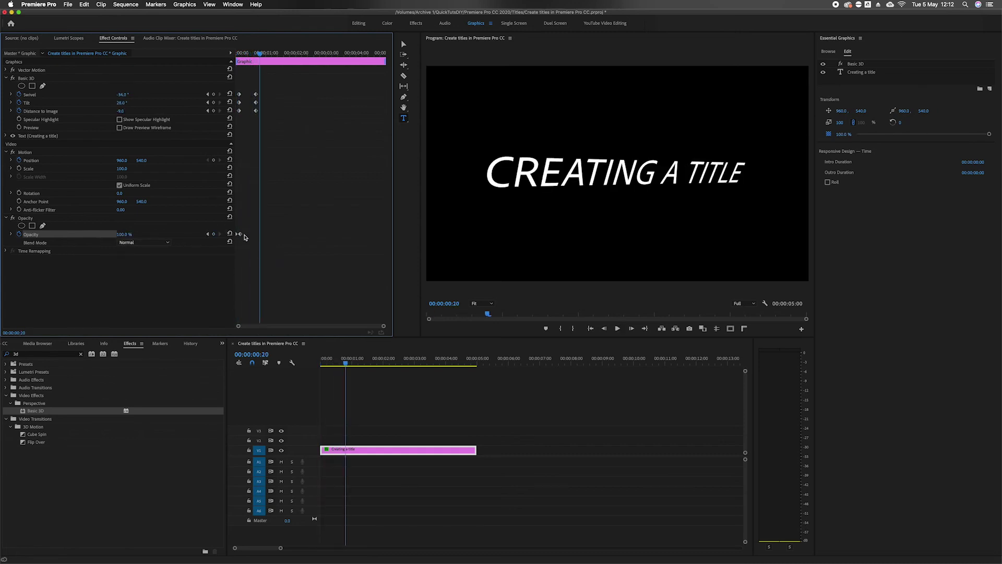
pyautogui.moveTo(242, 237); pyautogui.dragTo(248, 235)
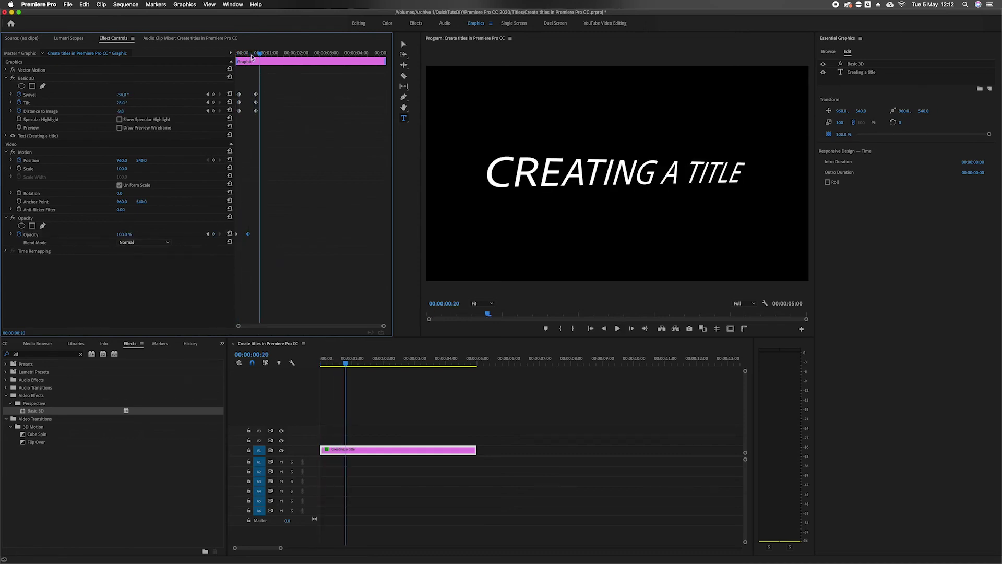
pyautogui.press('Home')
pyautogui.press('space')
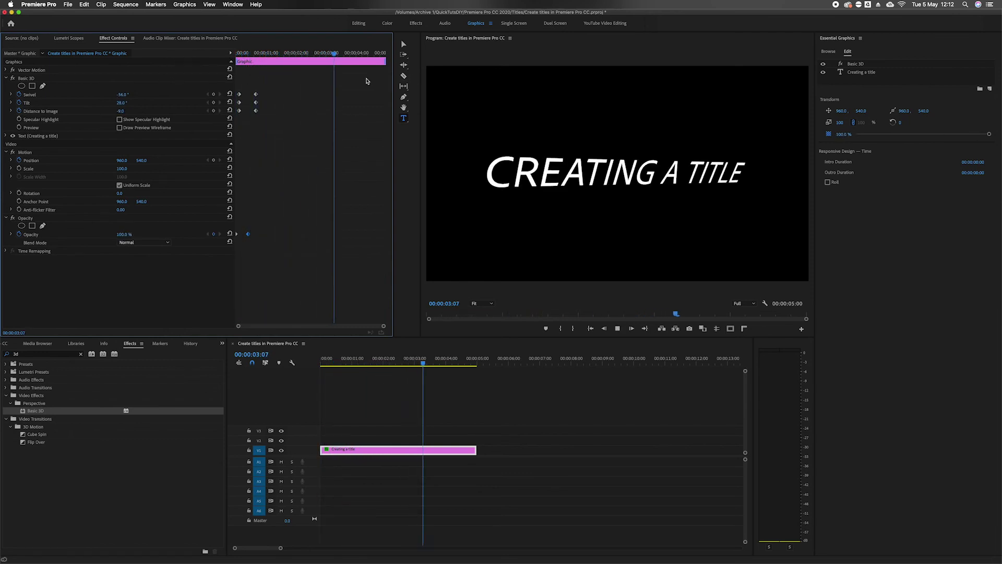
# Step: Add an exit by copying the resting Basic 3D and opacity keyframes to about 00:00:04:05 and keying swivel 14° and tilt 90° at 00:00:04:17
pyautogui.press('space')
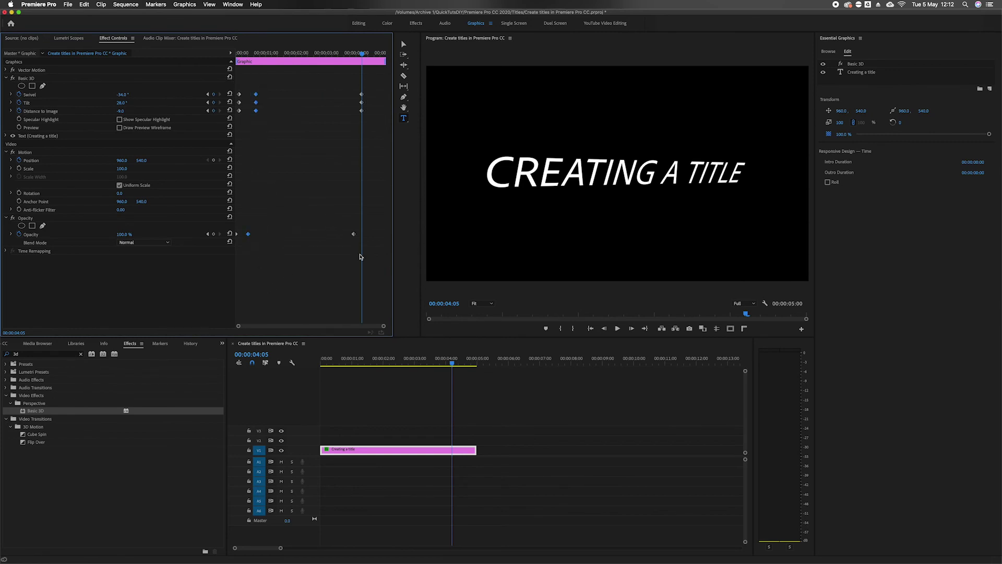
pyautogui.moveTo(355, 237); pyautogui.dragTo(365, 236)
pyautogui.moveTo(360, 58); pyautogui.dragTo(377, 57)
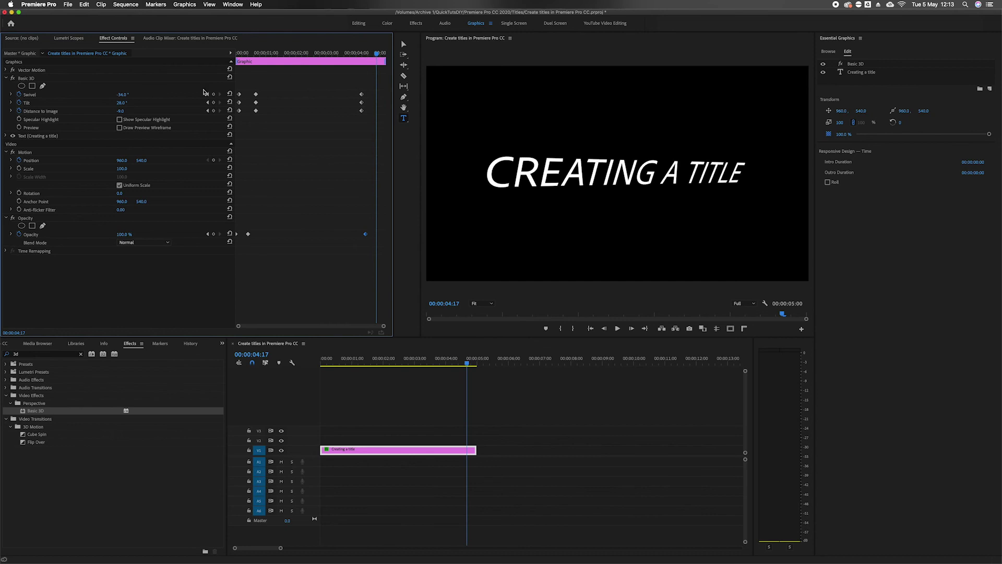
pyautogui.moveTo(122, 95); pyautogui.dragTo(152, 103)
pyautogui.press('space')
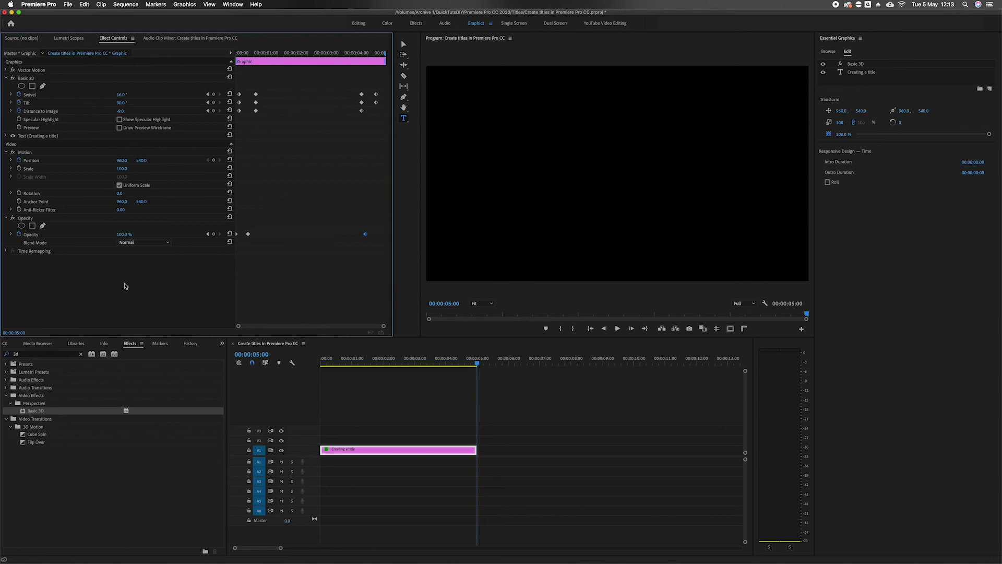
# Step: Clear the effects search and browse the available video effect categories
pyautogui.click(81, 355)
pyautogui.click(7, 396)
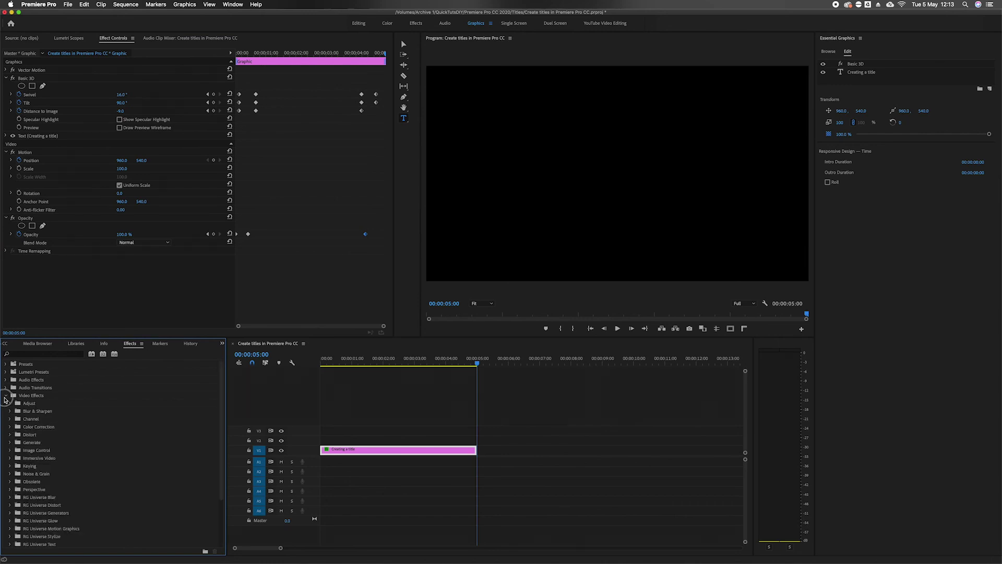
pyautogui.scroll(-4, 58, 470)
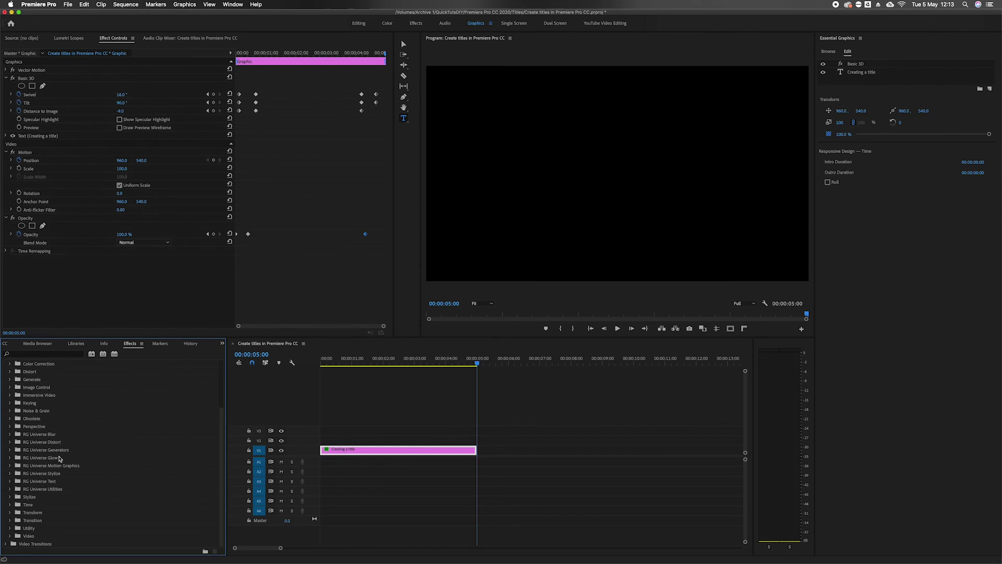
pyautogui.scroll(4, 120, 429)
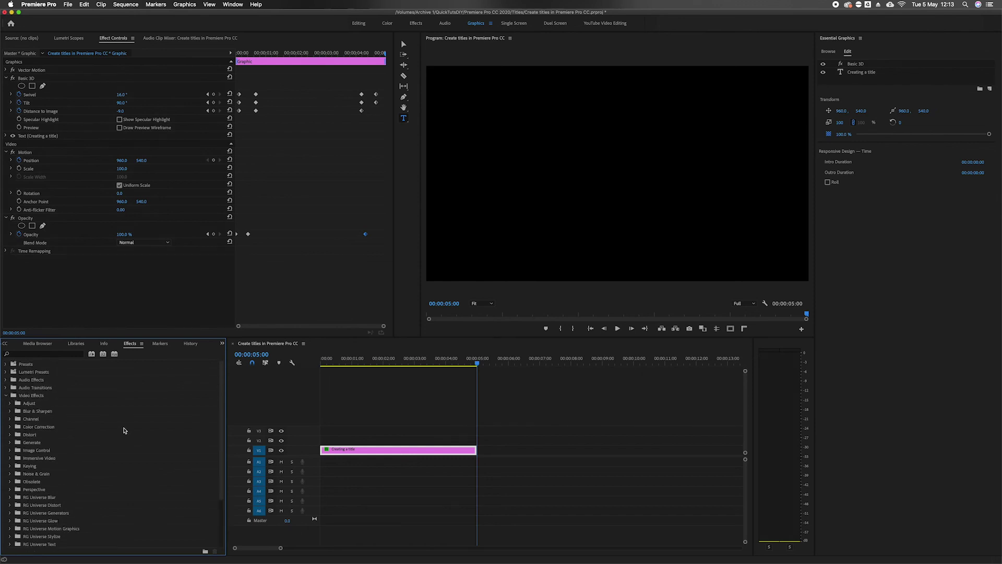